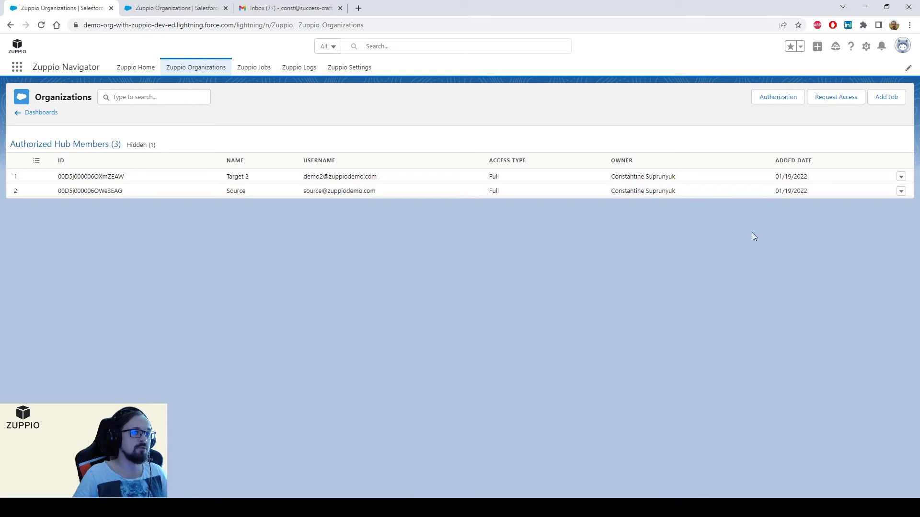
Step: Begin a new org authorization from the Zuppio Organizations page to show the organization type choice
{"action": "left_click", "coordinate": [786, 97]}
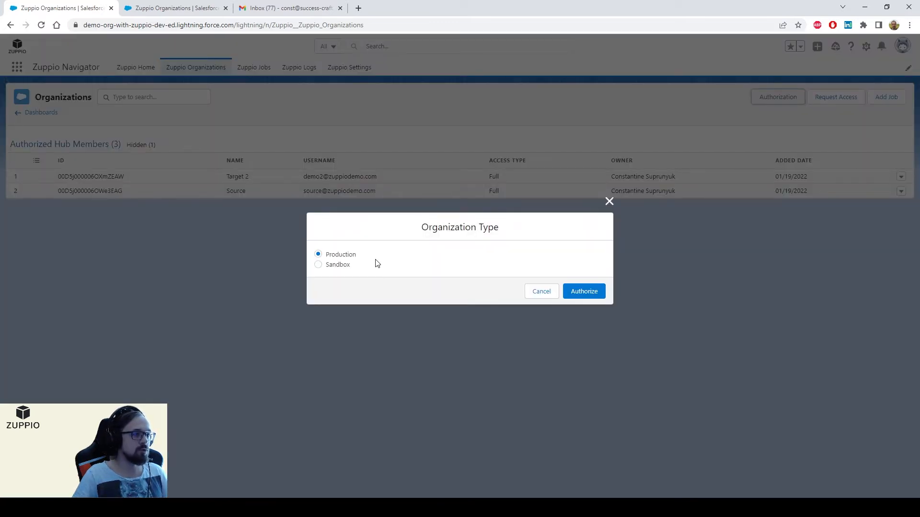
Step: Authorize a Production org by logging in as the saved demo1 Salesforce user
{"action": "left_click", "coordinate": [584, 292]}
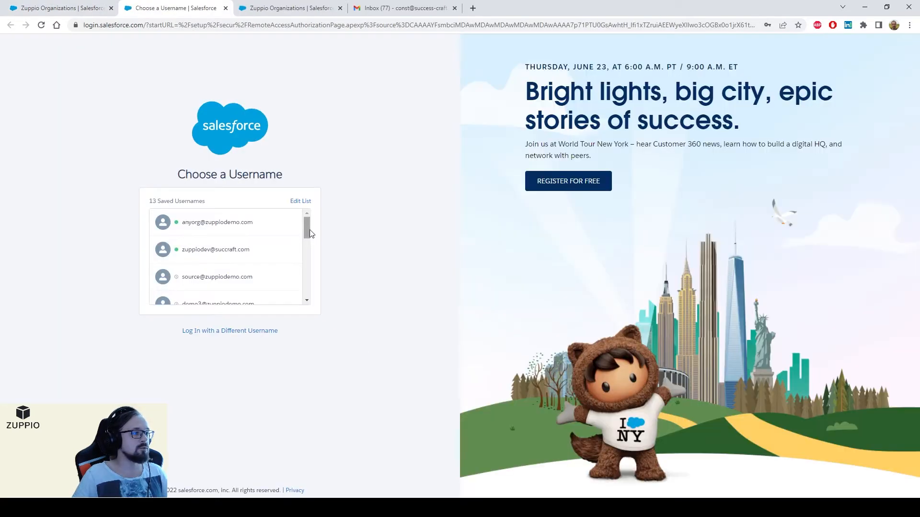
{"action": "left_click_drag", "start_coordinate": [305, 228], "coordinate": [306, 242]}
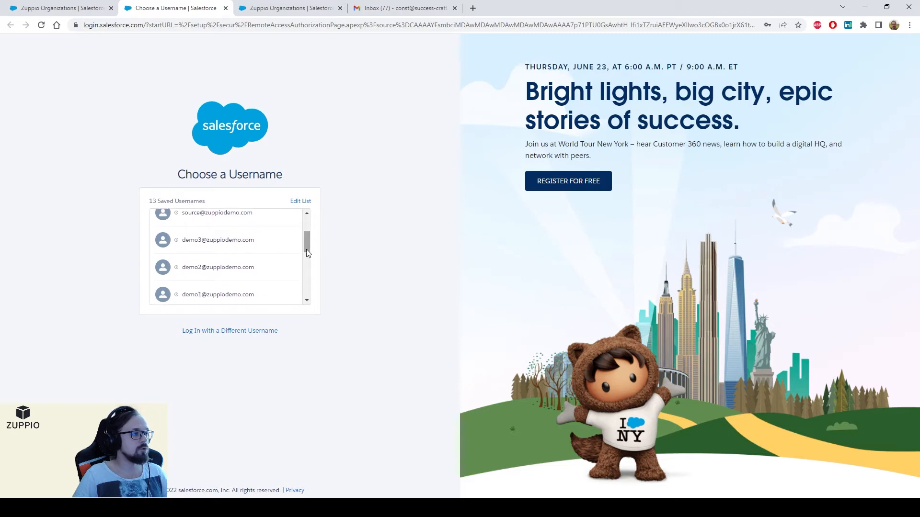
{"action": "left_click", "coordinate": [43, 8]}
{"action": "left_click", "coordinate": [149, 5]}
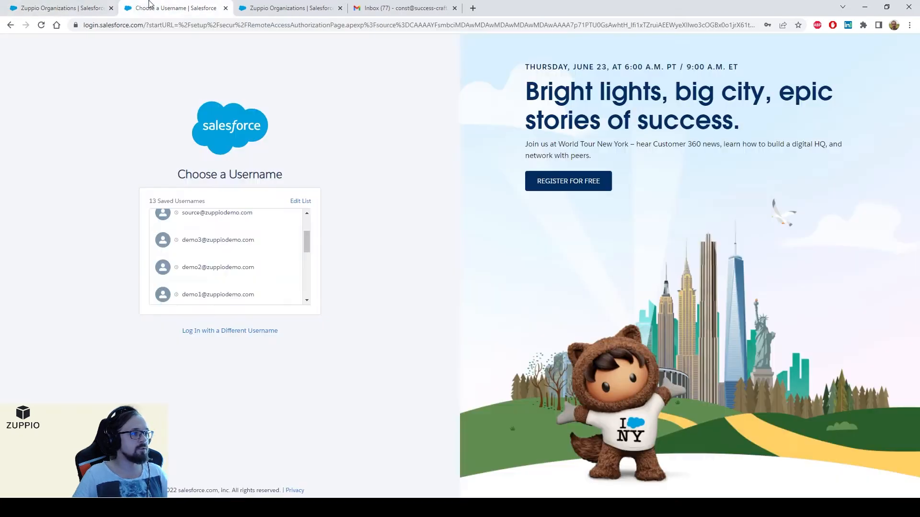
{"action": "left_click", "coordinate": [232, 294]}
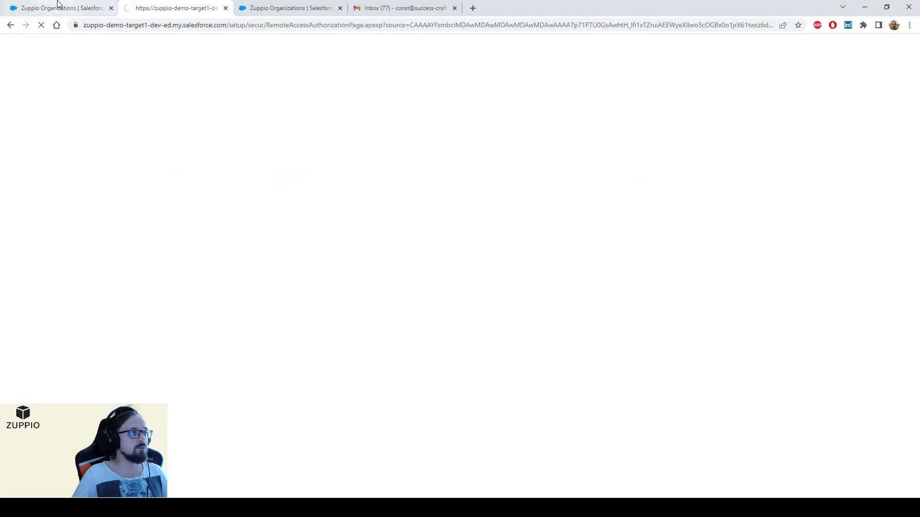
{"action": "middle_click", "coordinate": [57, 5]}
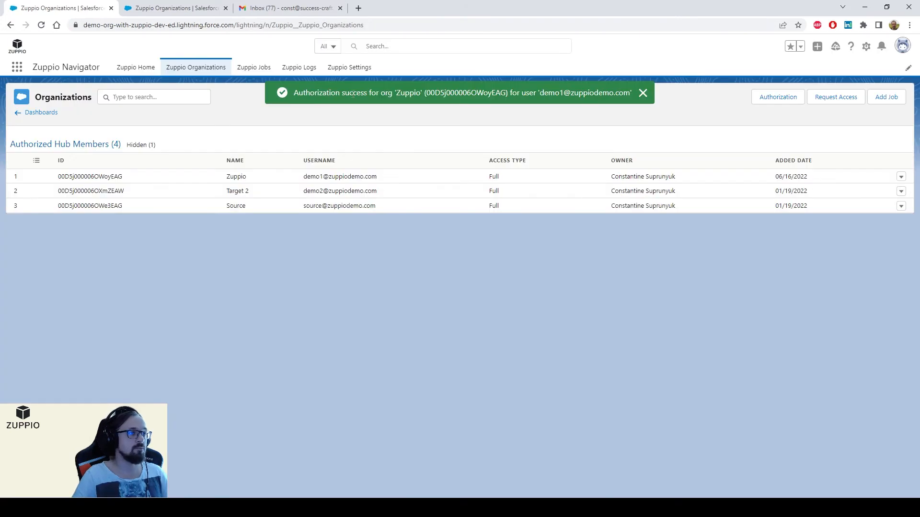
{"action": "left_click_drag", "start_coordinate": [353, 95], "coordinate": [456, 93]}
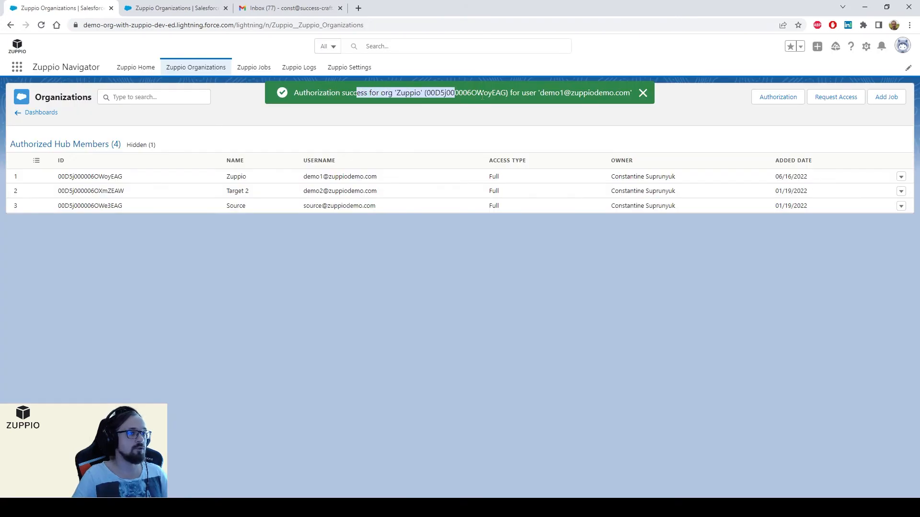
Step: Rename the new org from Zuppio to Target 1, then open Request Access
{"action": "left_click", "coordinate": [643, 93]}
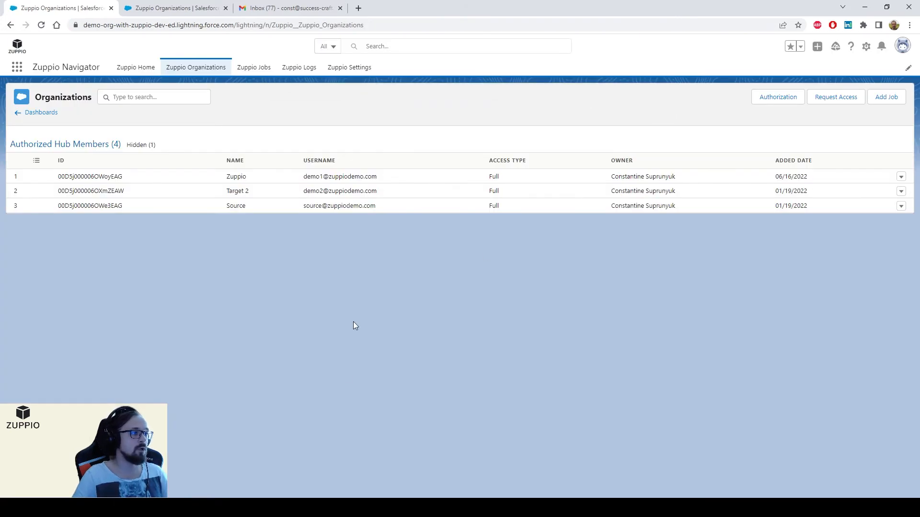
{"action": "double_click", "coordinate": [242, 176]}
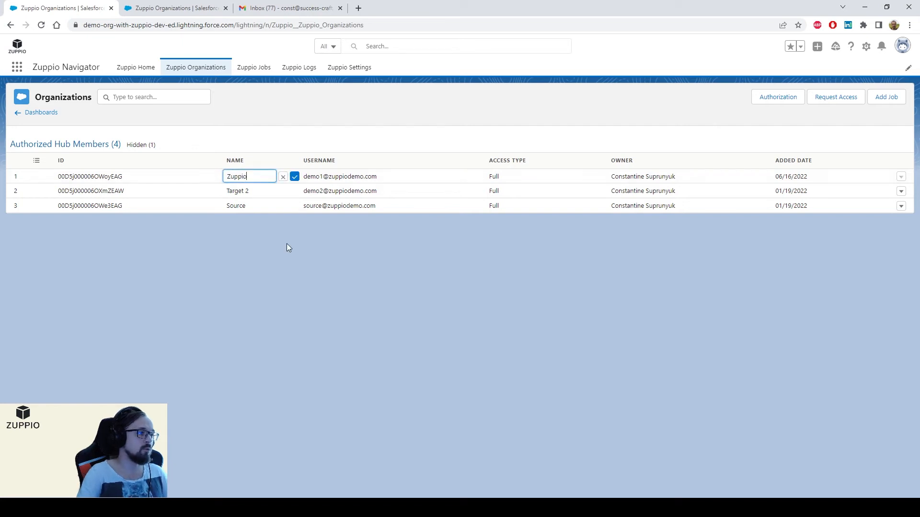
{"action": "key", "text": "BackSpace"}
{"action": "key", "text": "BackSpace"}
{"action": "key", "text": "BackSpace"}
{"action": "key", "text": "BackSpace"}
{"action": "key", "text": "BackSpace"}
{"action": "key", "text": "BackSpace"}
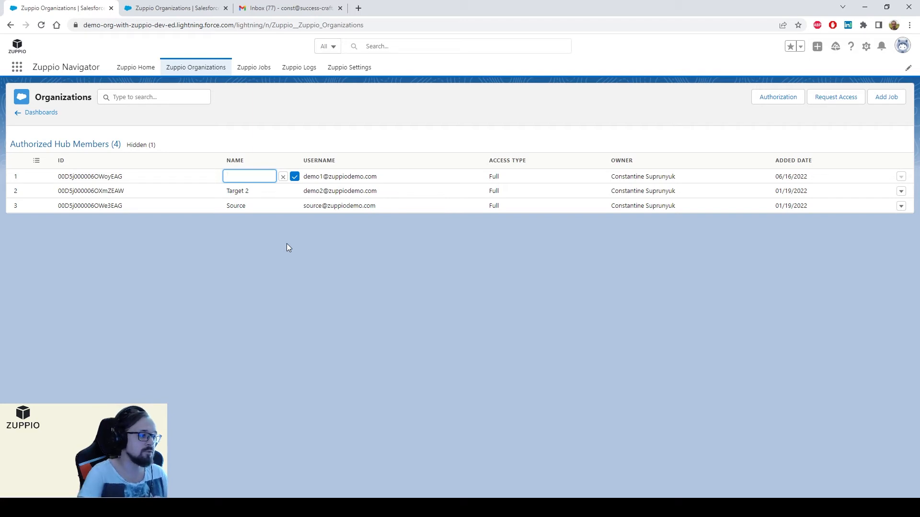
{"action": "type", "text": "Ефкпу"}
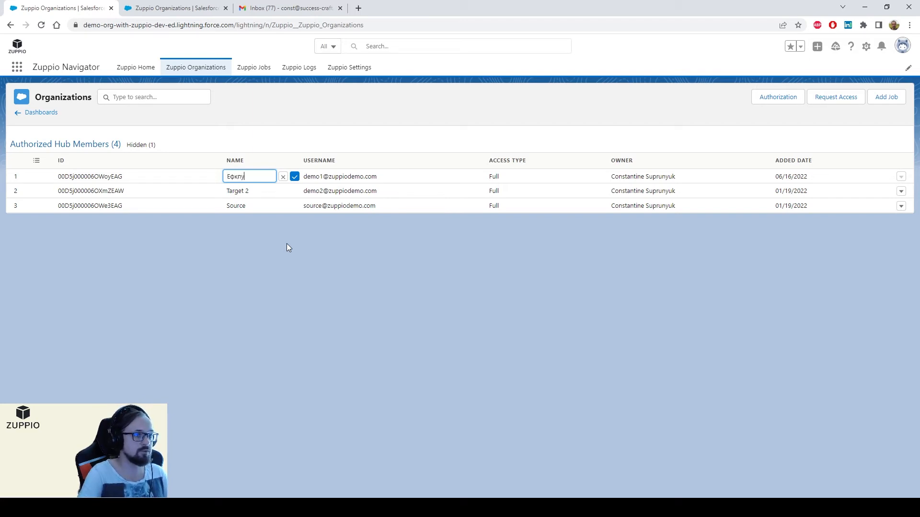
{"action": "key", "text": "ctrl+BackSpace"}
{"action": "type", "text": "Target 1"}
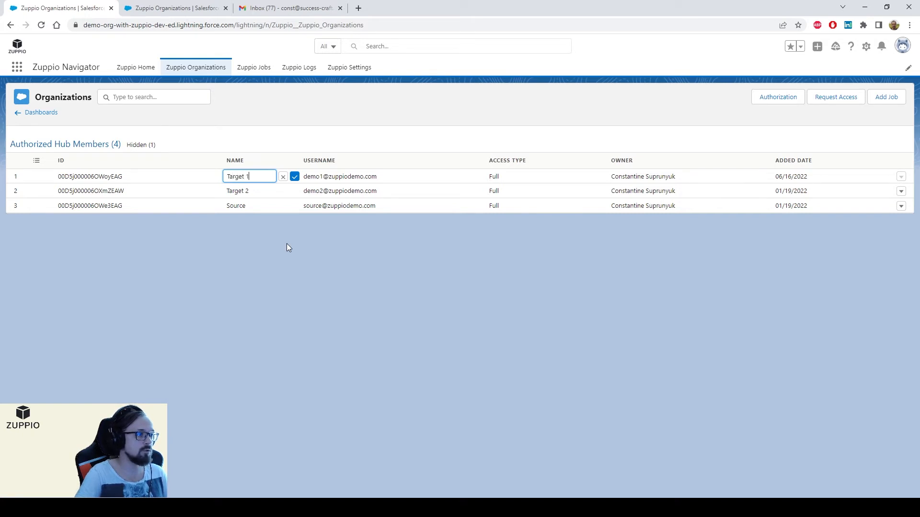
{"action": "left_click", "coordinate": [295, 177]}
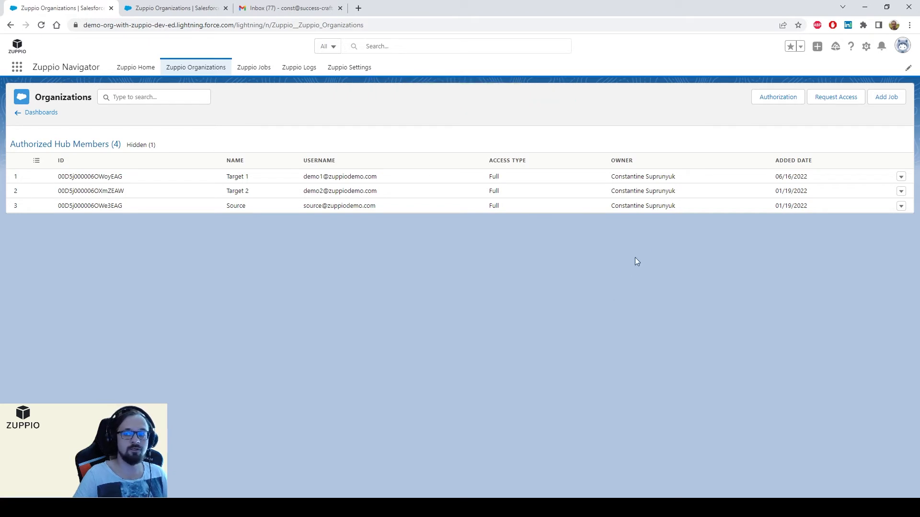
{"action": "left_click", "coordinate": [835, 99]}
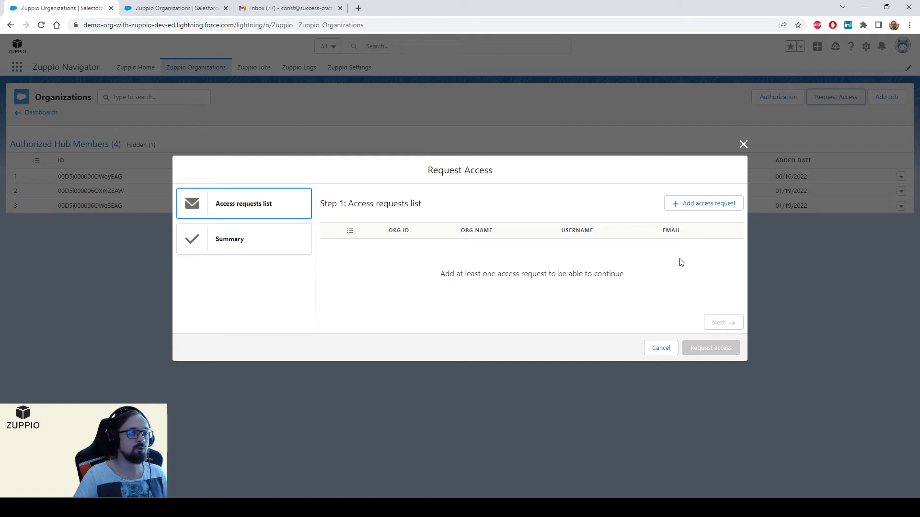
Step: Add a request for the production org with recipient name, e-mail and comment 'Please grant access as we discussed'
{"action": "left_click", "coordinate": [700, 205]}
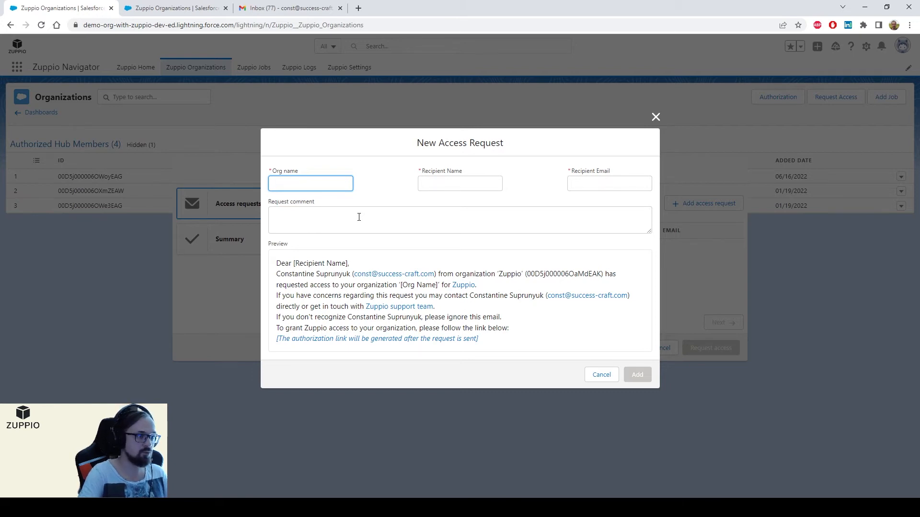
{"action": "type", "text": "C"}
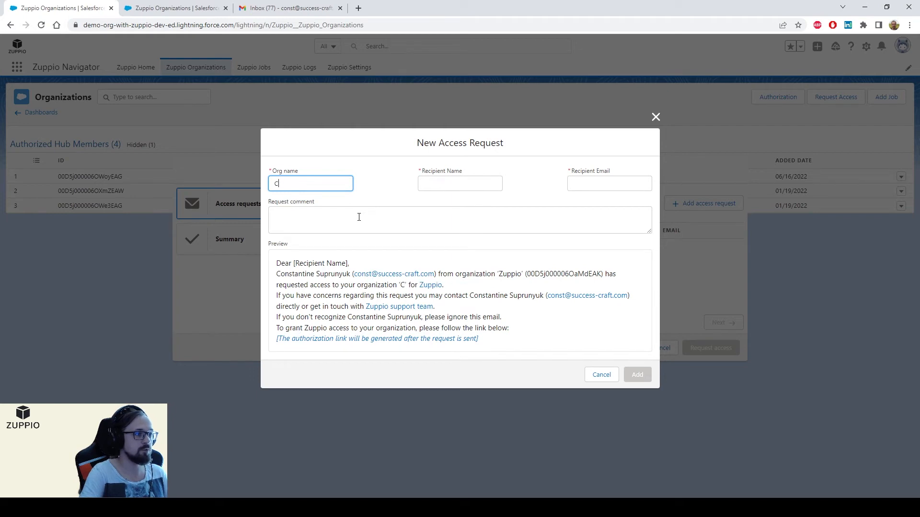
{"action": "type", "text": "onstantine's production org"}
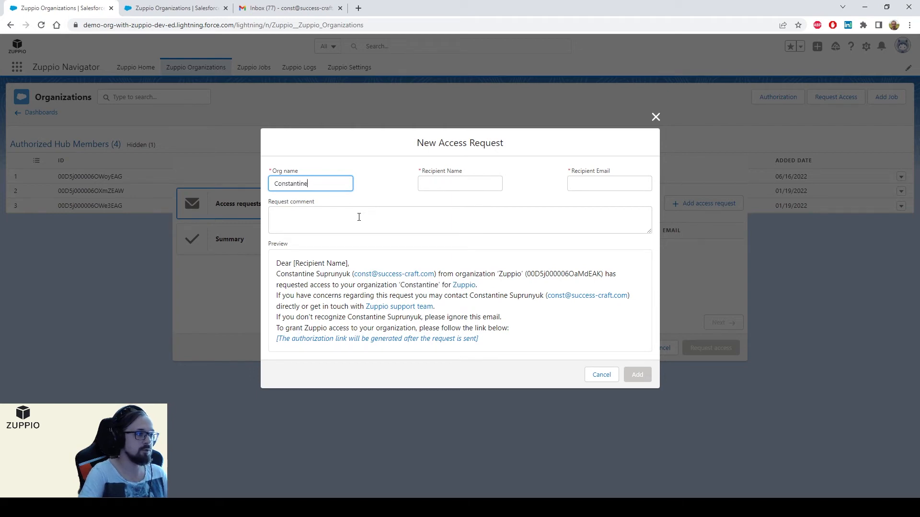
{"action": "key", "text": "Tab"}
{"action": "type", "text": "Cons"}
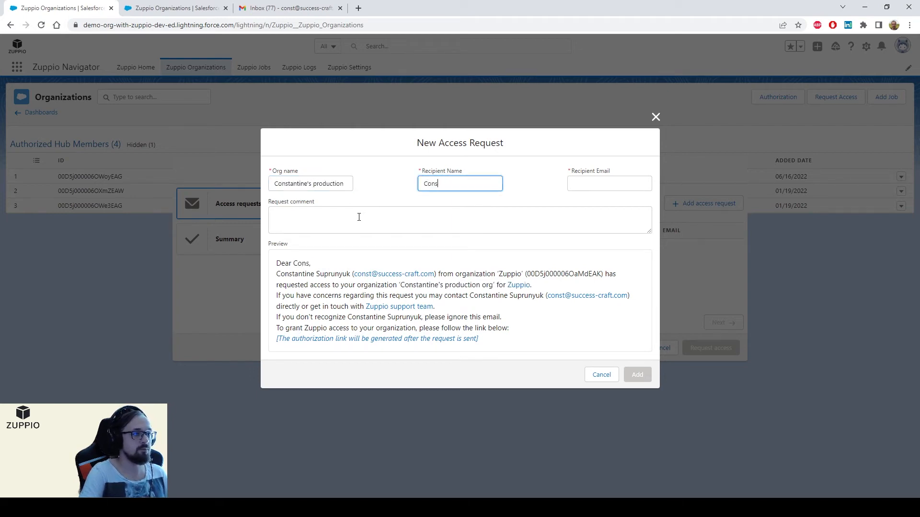
{"action": "type", "text": "ttantine"}
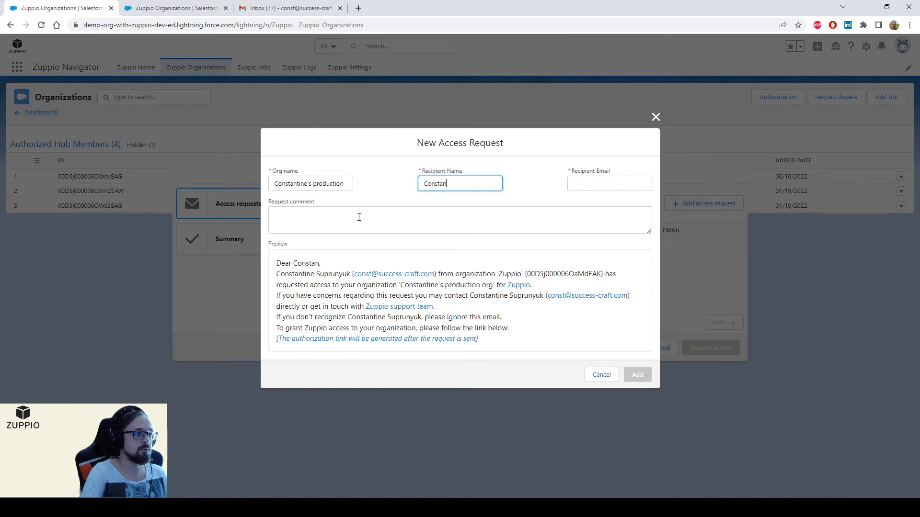
{"action": "key", "text": "Tab"}
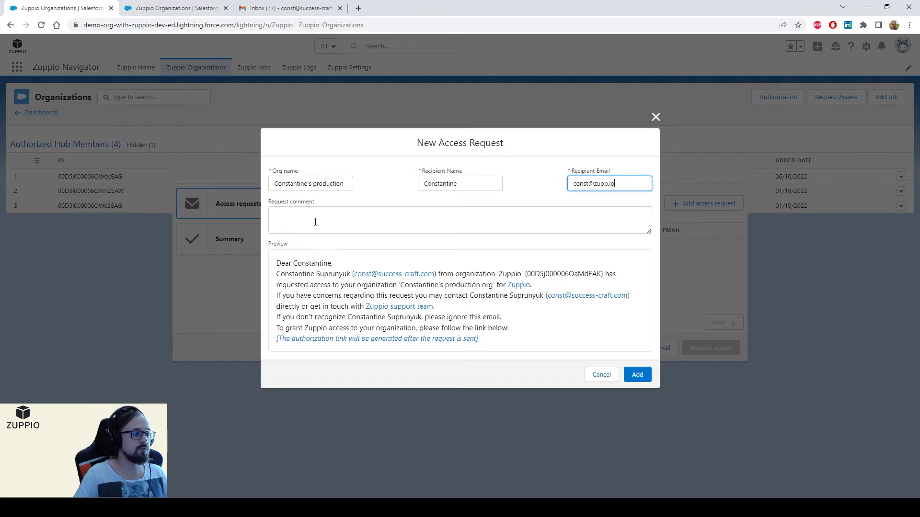
{"action": "left_click", "coordinate": [392, 228]}
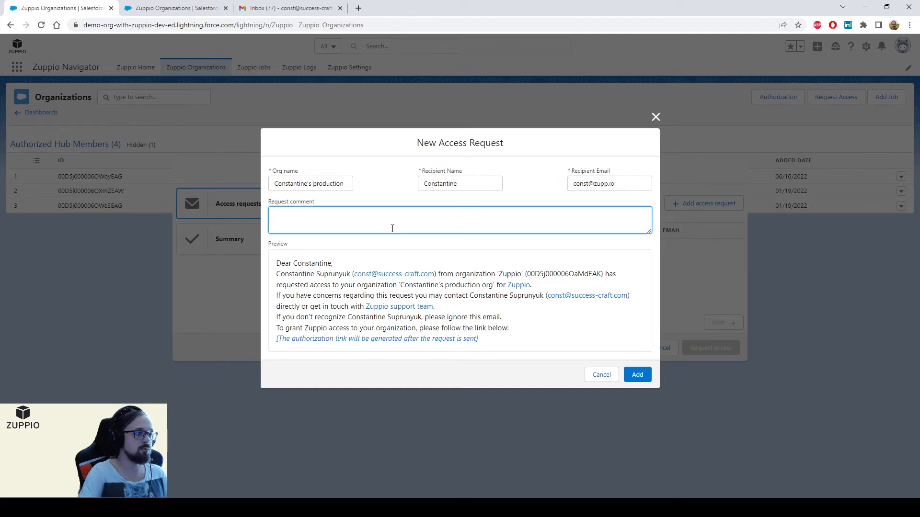
{"action": "type", "text": "Please grant ascc"}
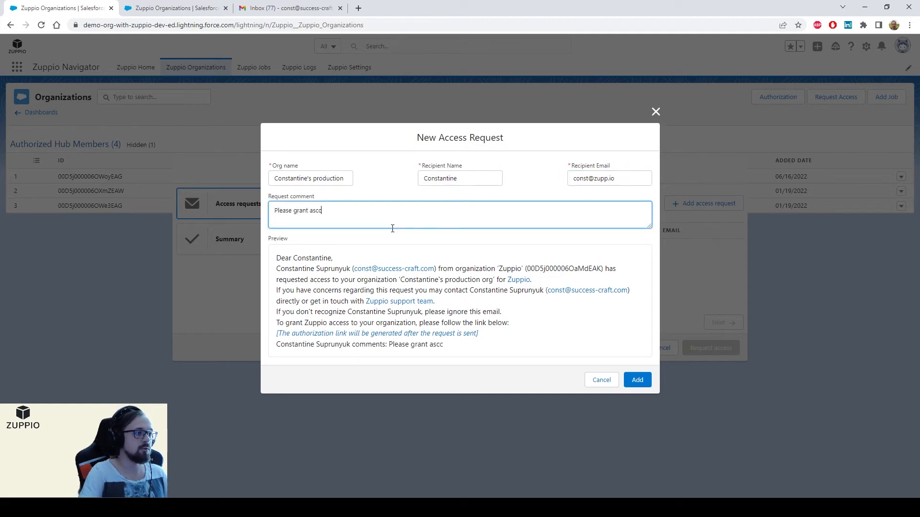
{"action": "key", "text": "BackSpace"}
{"action": "key", "text": "BackSpace"}
{"action": "key", "text": "BackSpace"}
{"action": "key", "text": "BackSpace"}
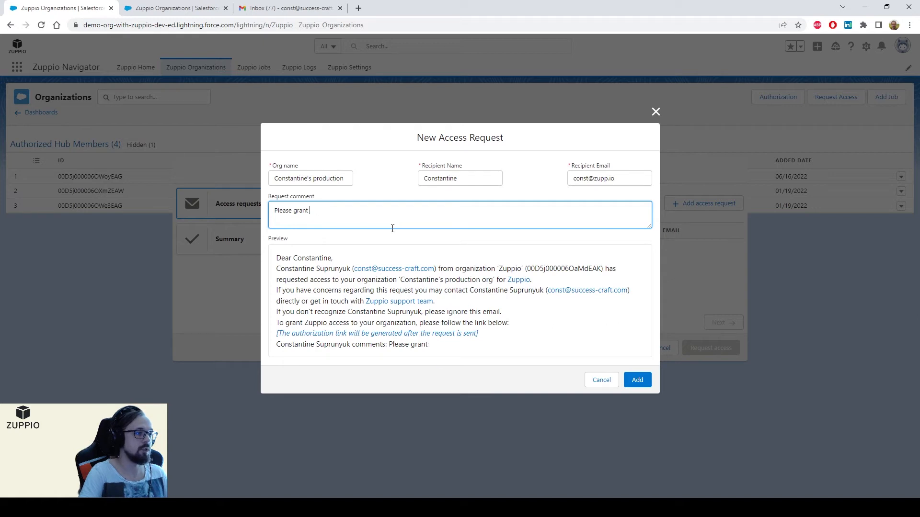
{"action": "type", "text": "access as we d"}
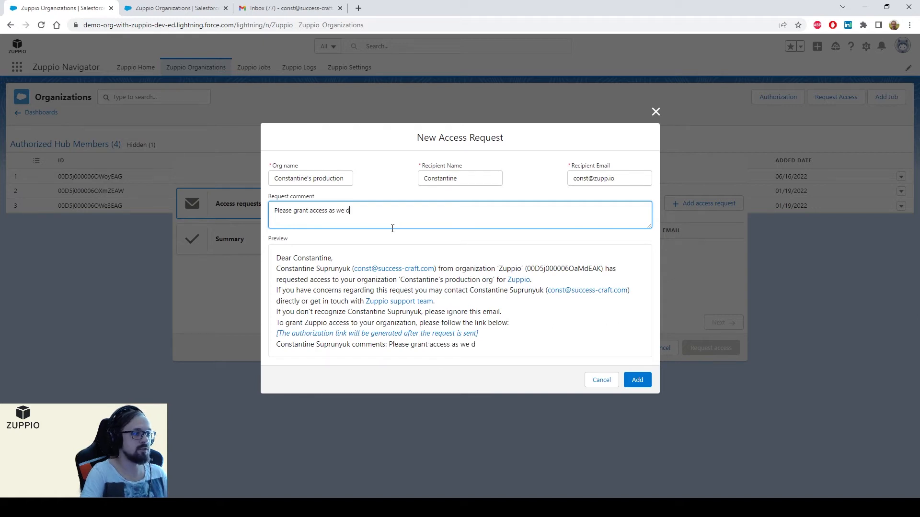
{"action": "type", "text": "iscussed"}
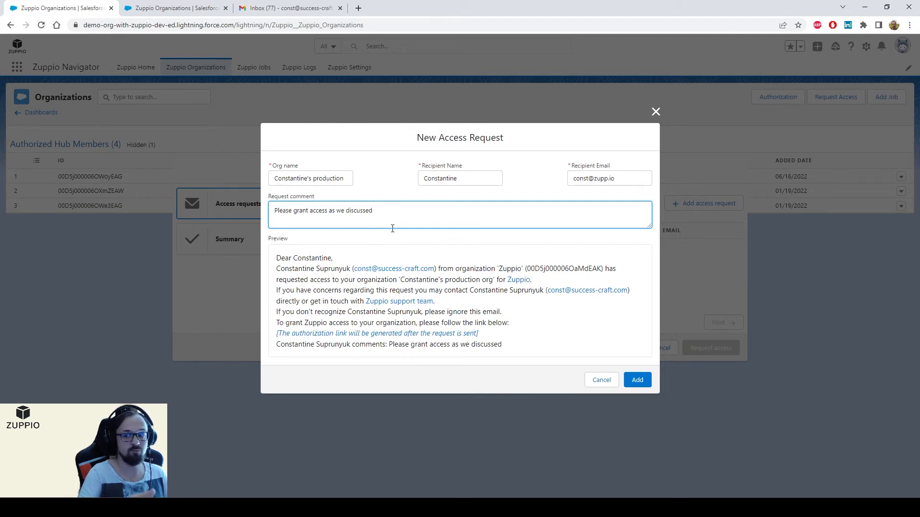
{"action": "left_click", "coordinate": [637, 380]}
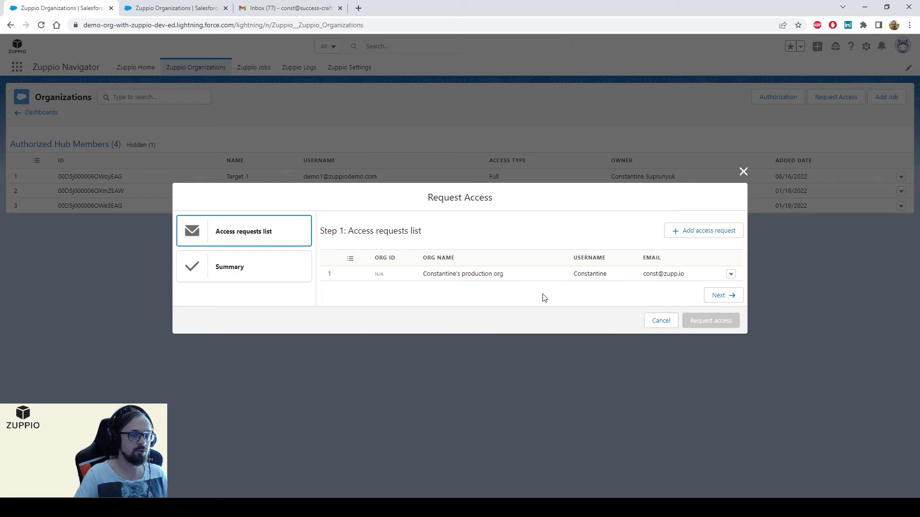
Step: Review the request summary and send the one access request
{"action": "left_click", "coordinate": [725, 296]}
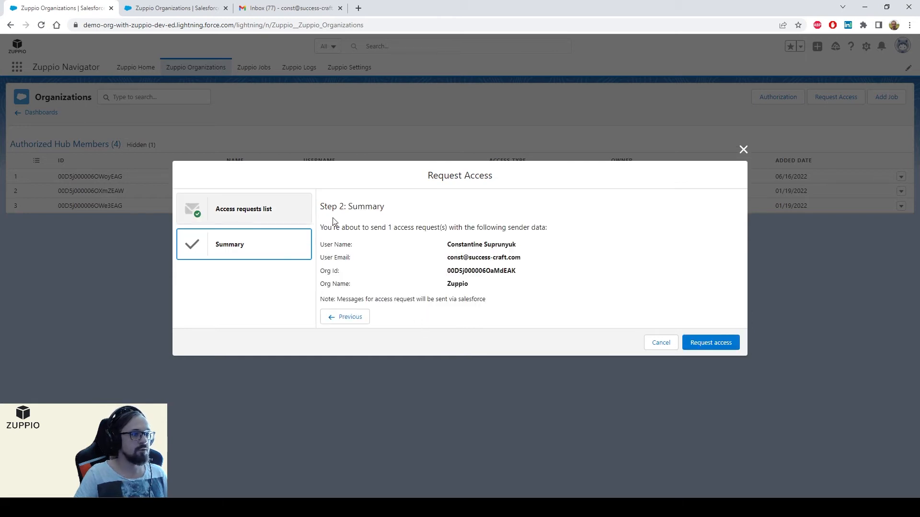
{"action": "left_click_drag", "start_coordinate": [335, 223], "coordinate": [404, 269]}
{"action": "left_click", "coordinate": [436, 305]}
{"action": "left_click", "coordinate": [712, 344]}
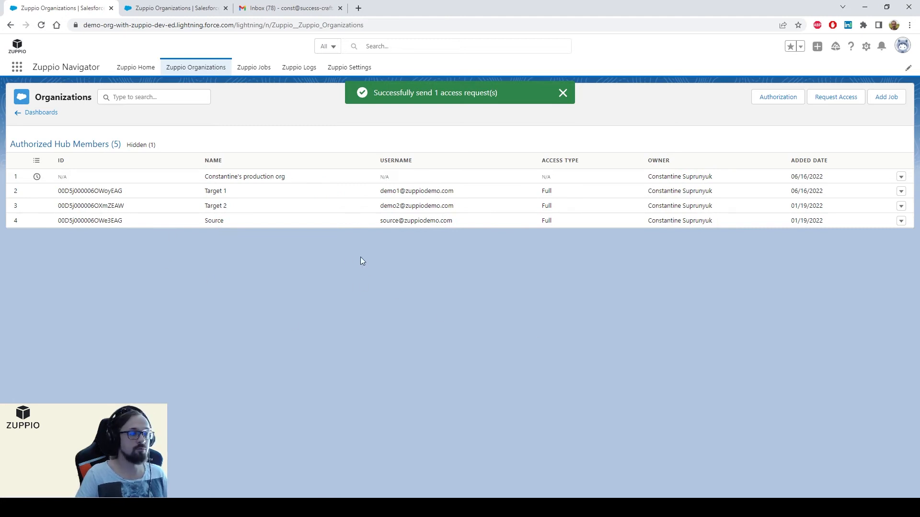
Step: Open the 'Zuppio: Access Request' e-mail in Gmail and follow its access.zupp.io link
{"action": "left_click", "coordinate": [283, 8]}
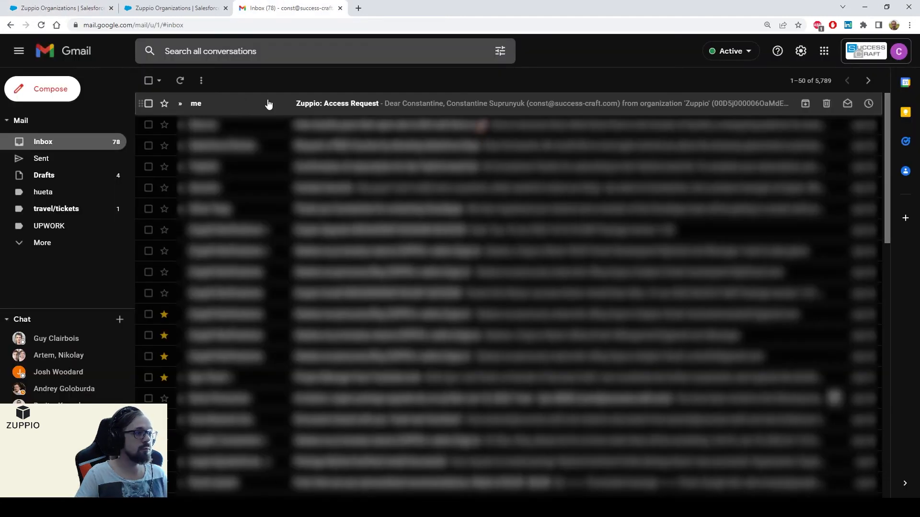
{"action": "left_click", "coordinate": [513, 109]}
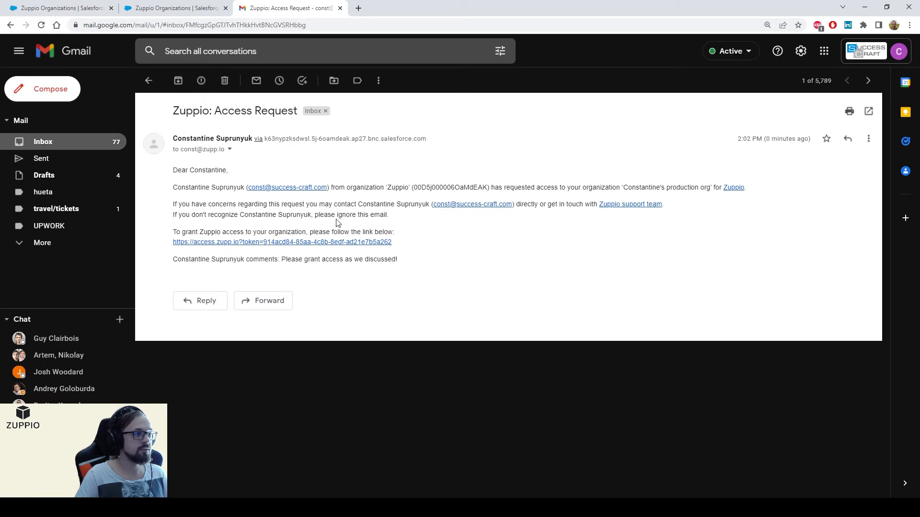
{"action": "left_click", "coordinate": [271, 243]}
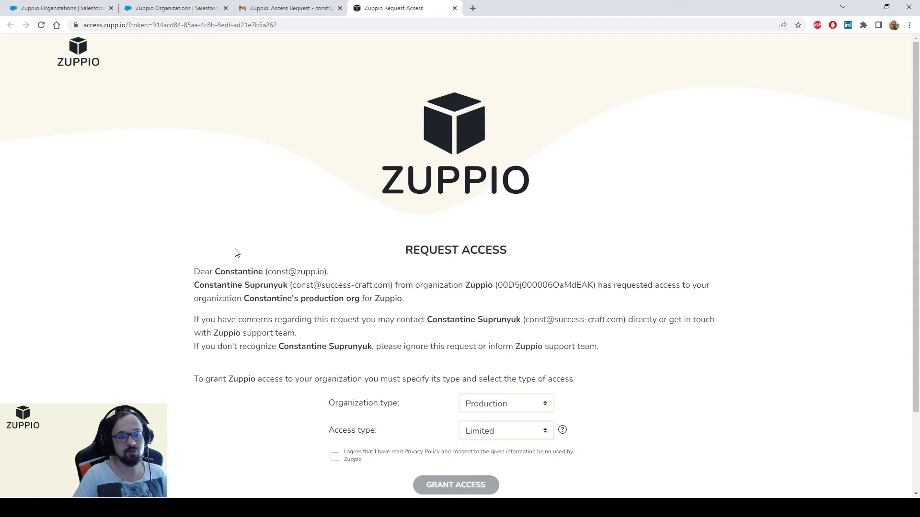
Step: Keep Production and Limited access, agree to the privacy consent, and grant access
{"action": "scroll", "coordinate": [238, 253], "scroll_direction": "down", "scroll_amount": 1}
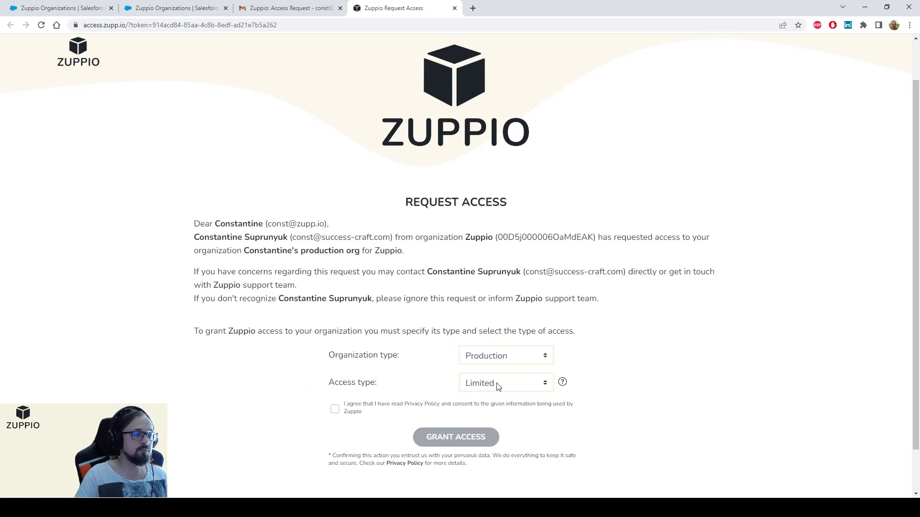
{"action": "mouse_move", "coordinate": [562, 390]}
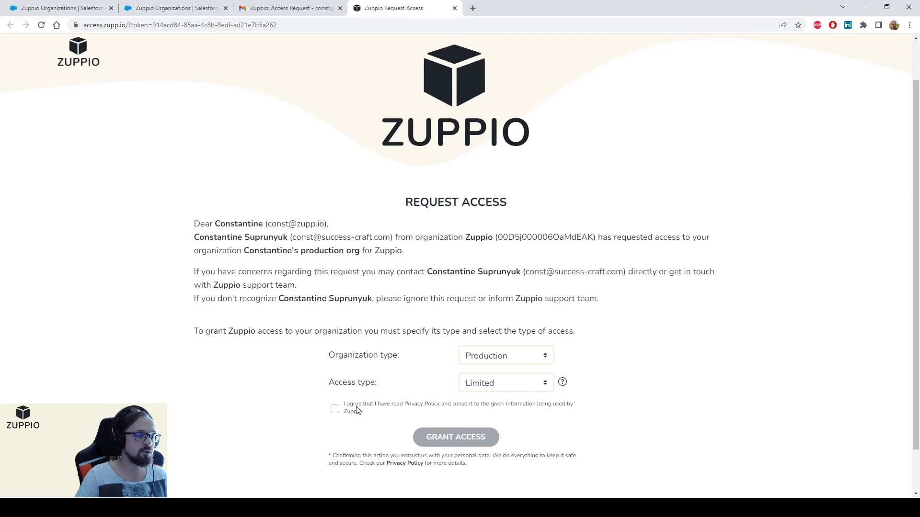
{"action": "left_click", "coordinate": [334, 409]}
{"action": "scroll", "coordinate": [311, 409], "scroll_direction": "down", "scroll_amount": 1}
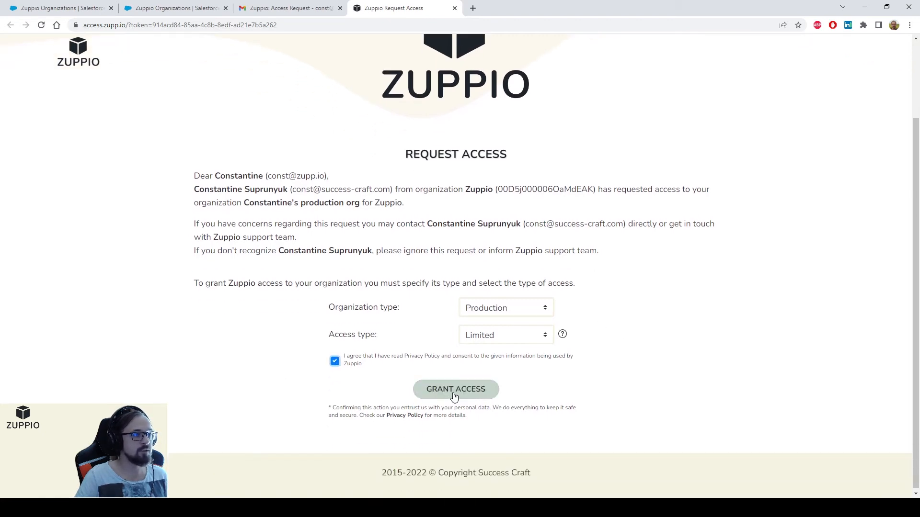
{"action": "left_click", "coordinate": [456, 389]}
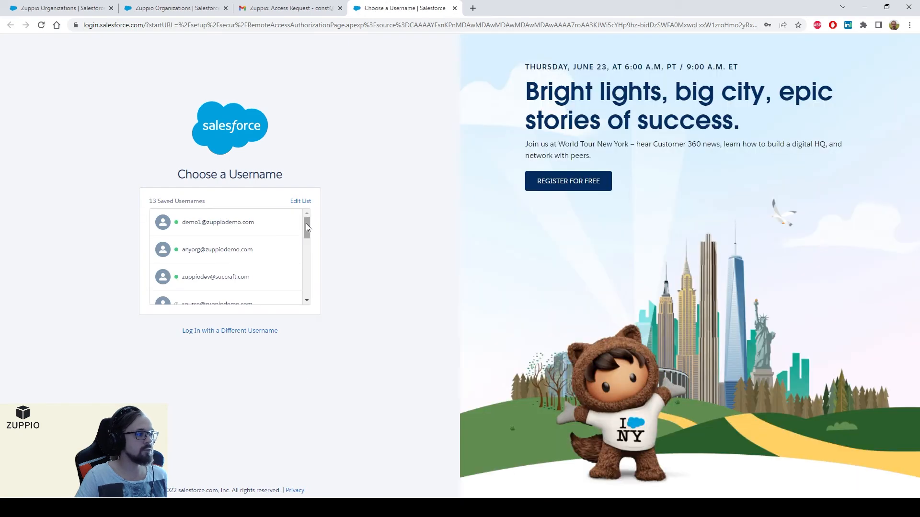
Step: Log in as the saved demo3 Salesforce user to complete the Limited access grant
{"action": "left_click_drag", "start_coordinate": [306, 224], "coordinate": [307, 244]}
{"action": "left_click", "coordinate": [207, 253]}
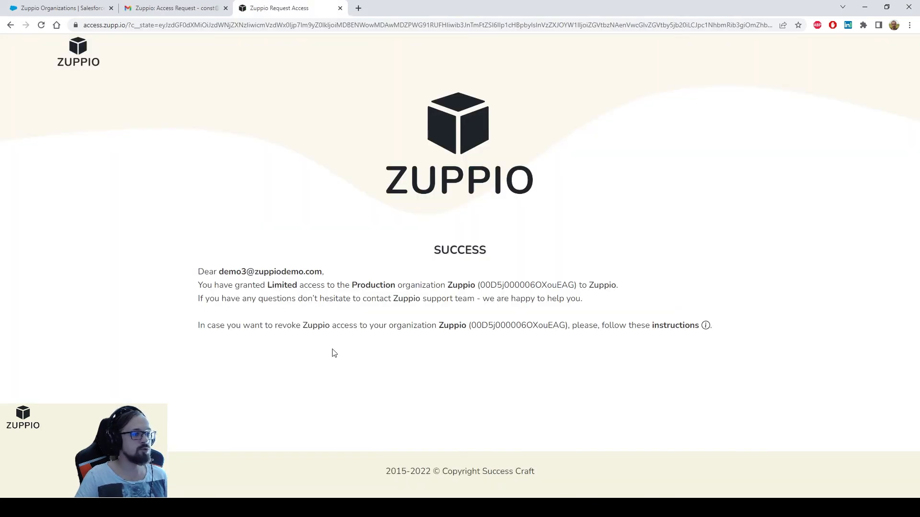
Step: Read the instructions for revoking Zuppio access, then reopen the Zuppio Organizations page
{"action": "left_click_drag", "start_coordinate": [259, 327], "coordinate": [394, 330]}
{"action": "left_click", "coordinate": [410, 331]}
{"action": "left_click_drag", "start_coordinate": [272, 328], "coordinate": [394, 330]}
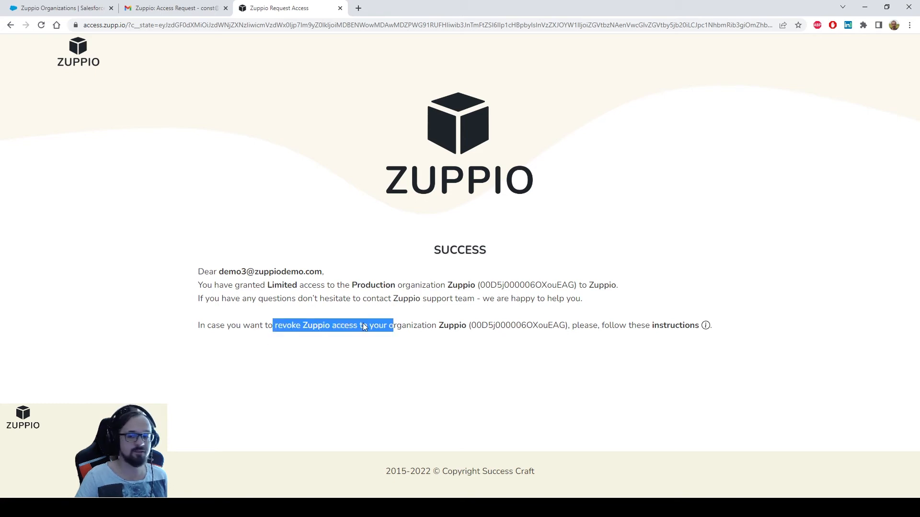
{"action": "left_click", "coordinate": [592, 327]}
{"action": "left_click", "coordinate": [705, 325]}
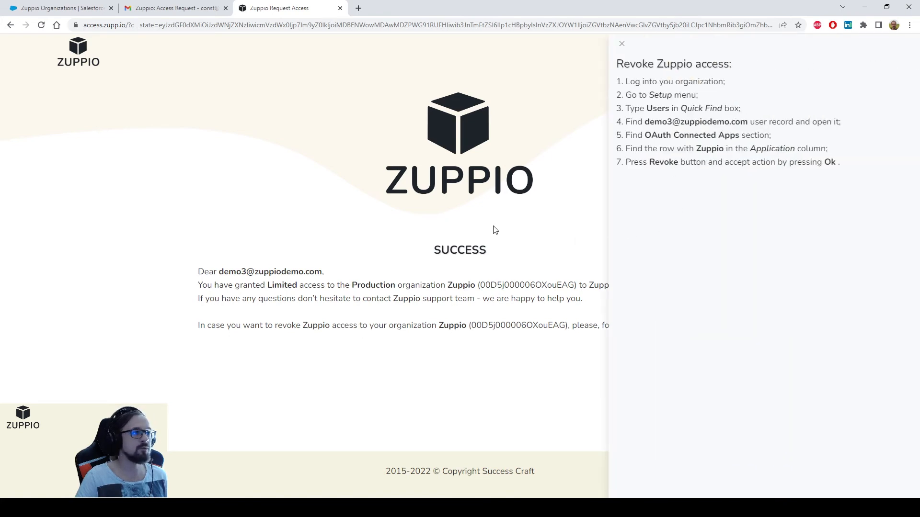
{"action": "left_click", "coordinate": [359, 12]}
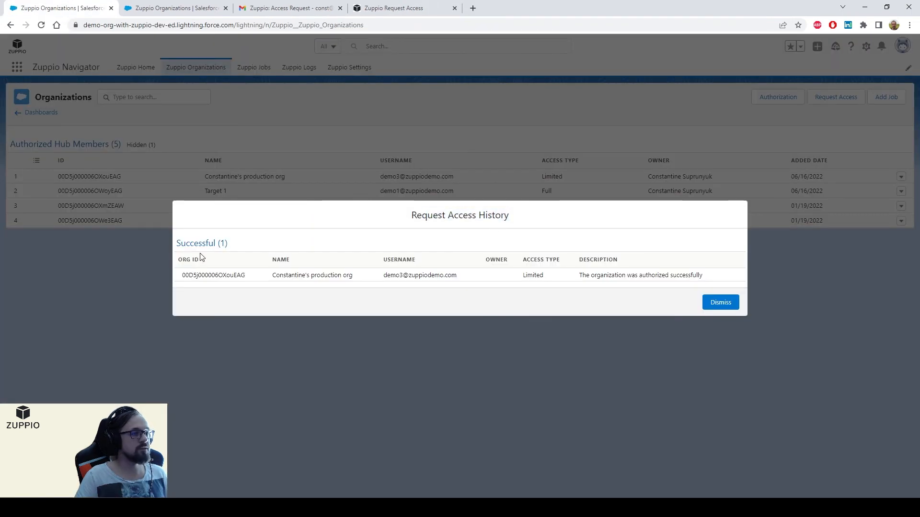
Step: Check the history lists the production org authorized with Limited access, then dismiss it
{"action": "left_click_drag", "start_coordinate": [273, 275], "coordinate": [355, 276]}
{"action": "left_click", "coordinate": [361, 292]}
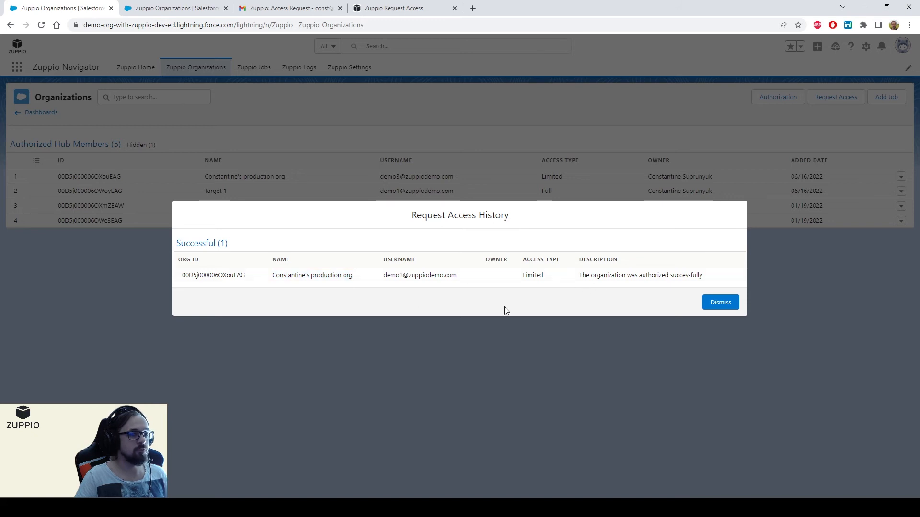
{"action": "double_click", "coordinate": [532, 276]}
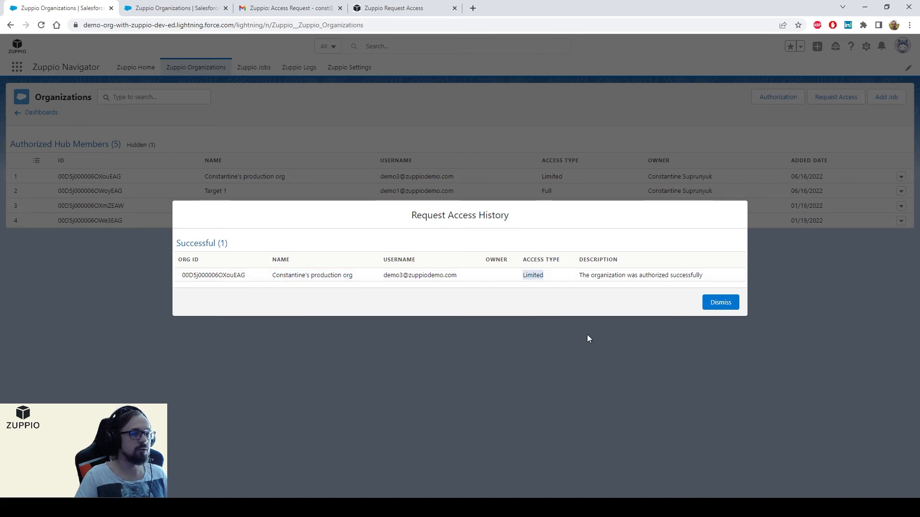
{"action": "left_click", "coordinate": [720, 307]}
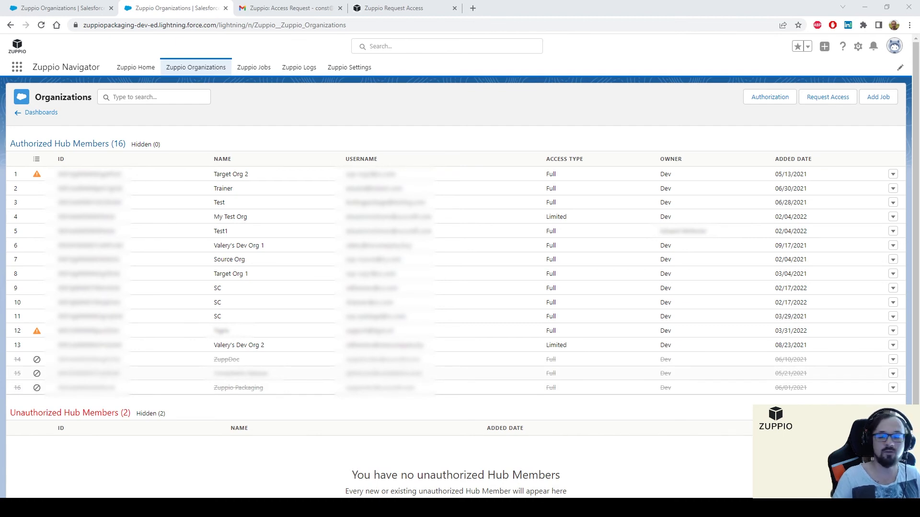
Step: Look over the org's members, then begin a new access request at Step 1: Hub members
{"action": "scroll", "coordinate": [455, 287], "scroll_direction": "down", "scroll_amount": 2}
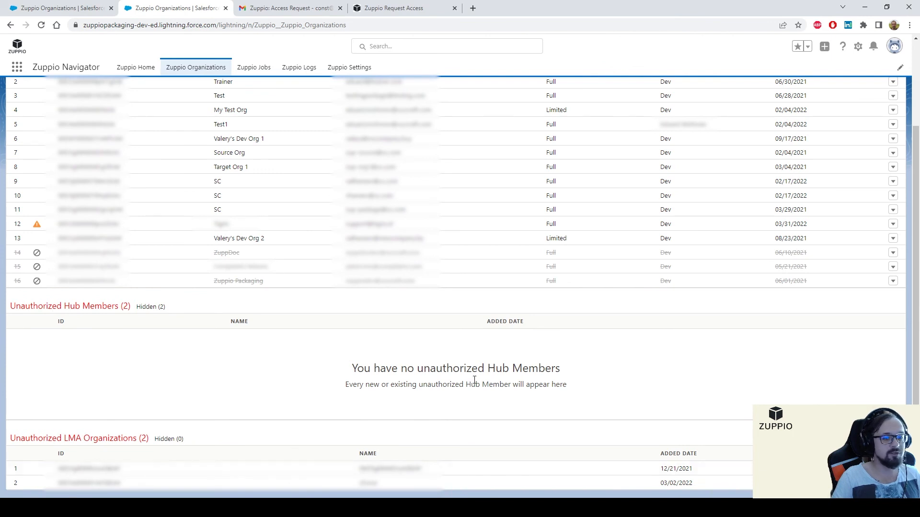
{"action": "scroll", "coordinate": [570, 407], "scroll_direction": "up", "scroll_amount": 2}
{"action": "left_click", "coordinate": [820, 99]}
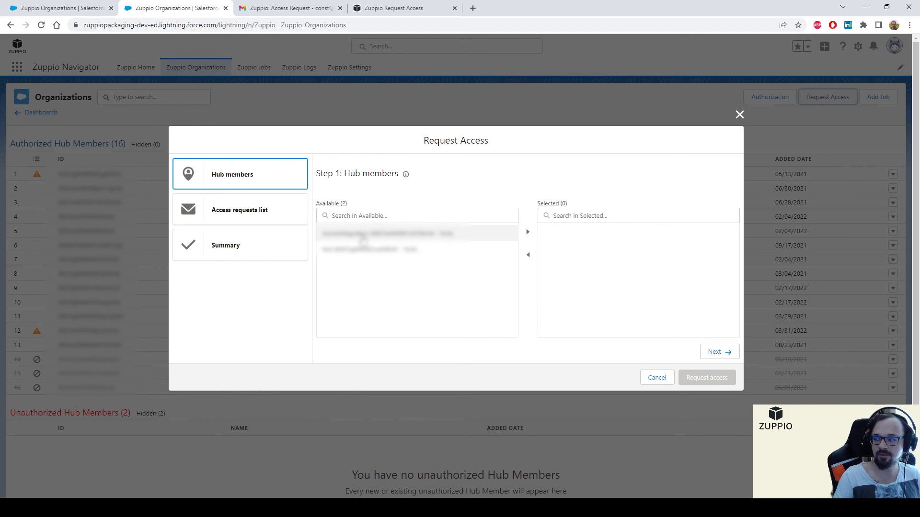
Step: Add both available hub members to the access request's selected list
{"action": "left_click_drag", "start_coordinate": [363, 238], "coordinate": [421, 258]}
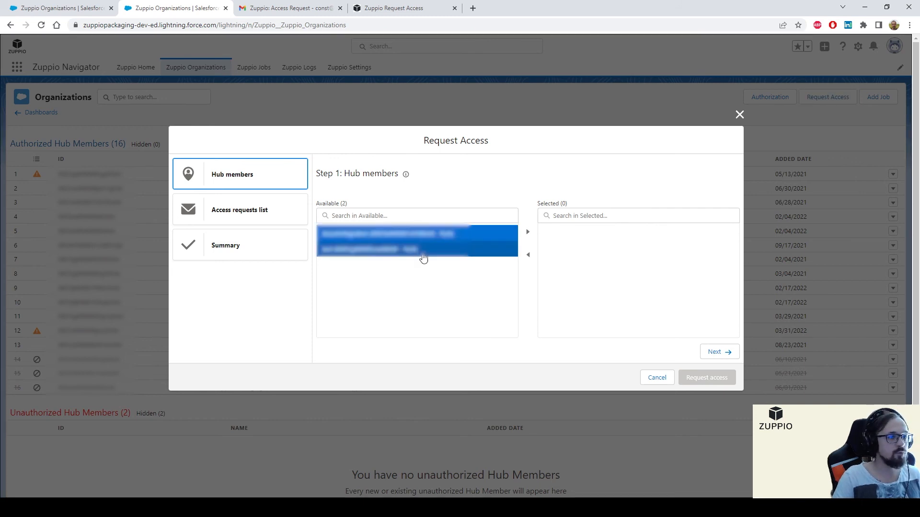
{"action": "left_click", "coordinate": [527, 232]}
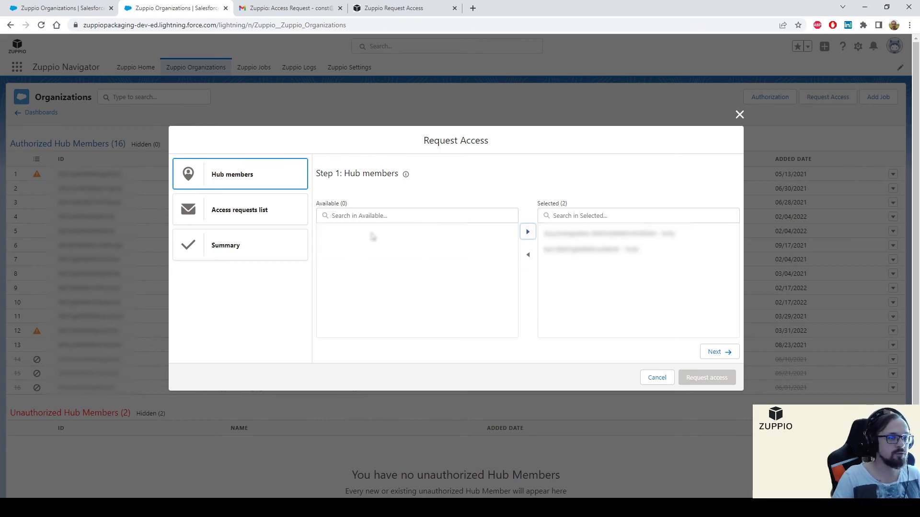
{"action": "left_click", "coordinate": [719, 351]}
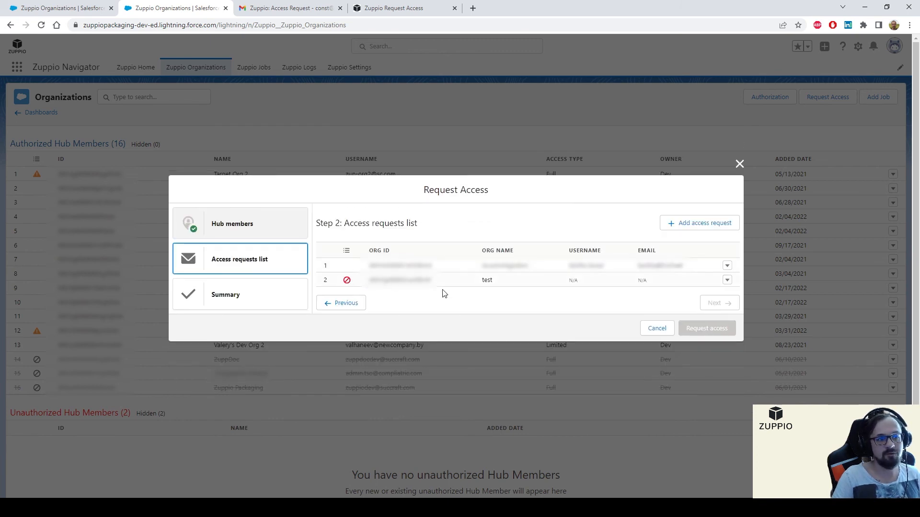
Step: Give the 'test' org's access request a recipient name and e-mail, and save it
{"action": "left_click", "coordinate": [727, 280]}
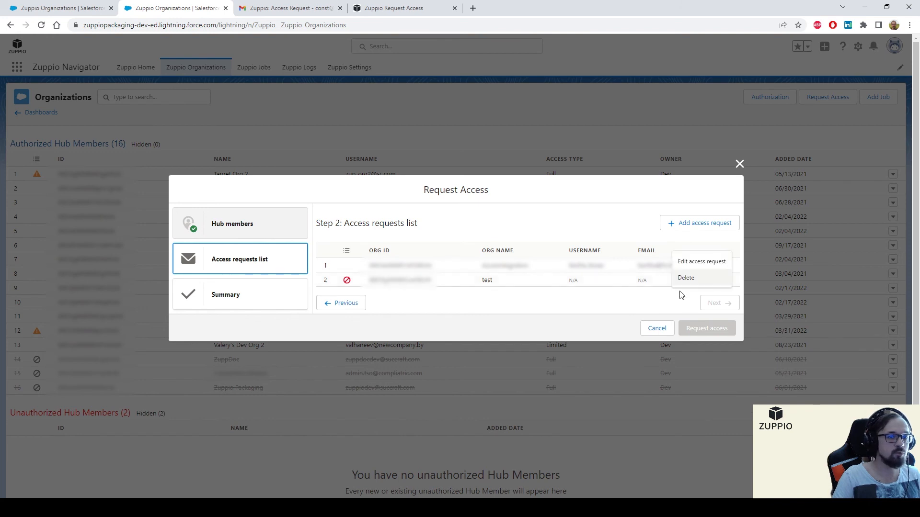
{"action": "left_click", "coordinate": [697, 262]}
{"action": "left_click", "coordinate": [451, 179]}
{"action": "type", "text": "Const"}
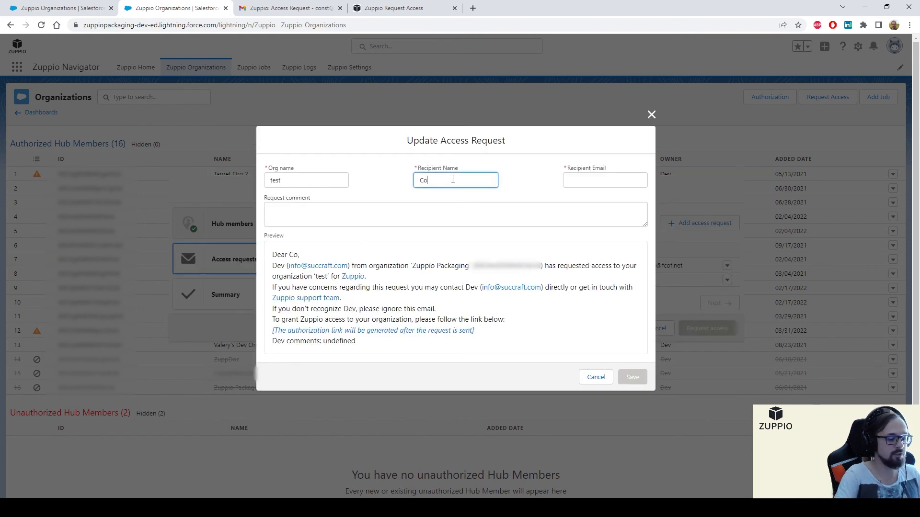
{"action": "key", "text": "Tab"}
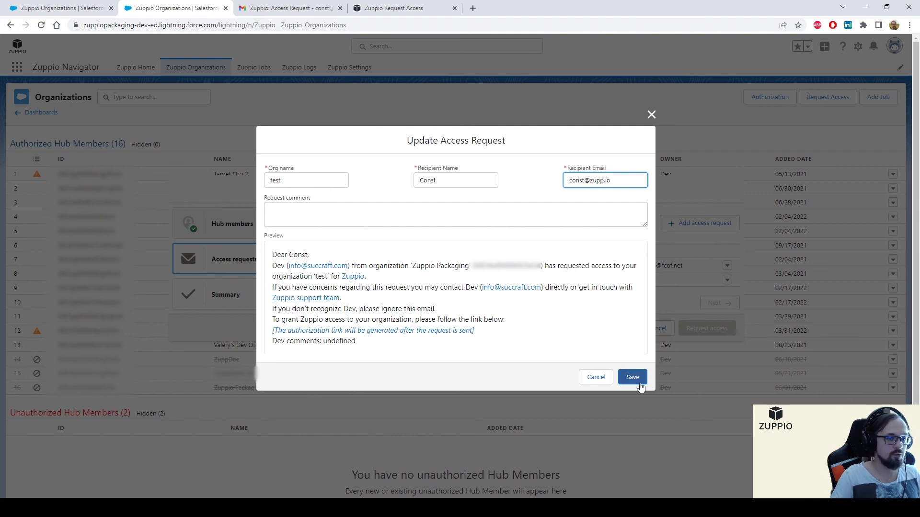
{"action": "left_click", "coordinate": [639, 381]}
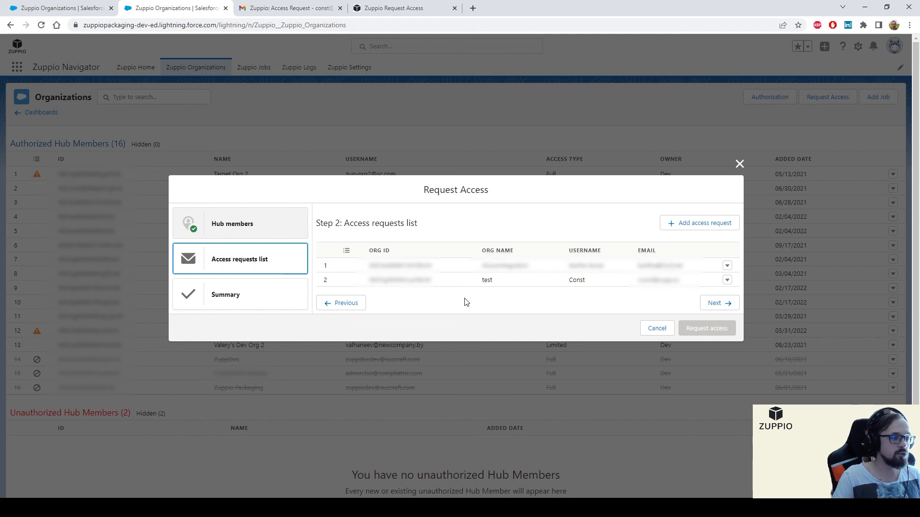
Step: Confirm the two-request summary and send both access requests from Zuppio Packaging
{"action": "left_click", "coordinate": [721, 305]}
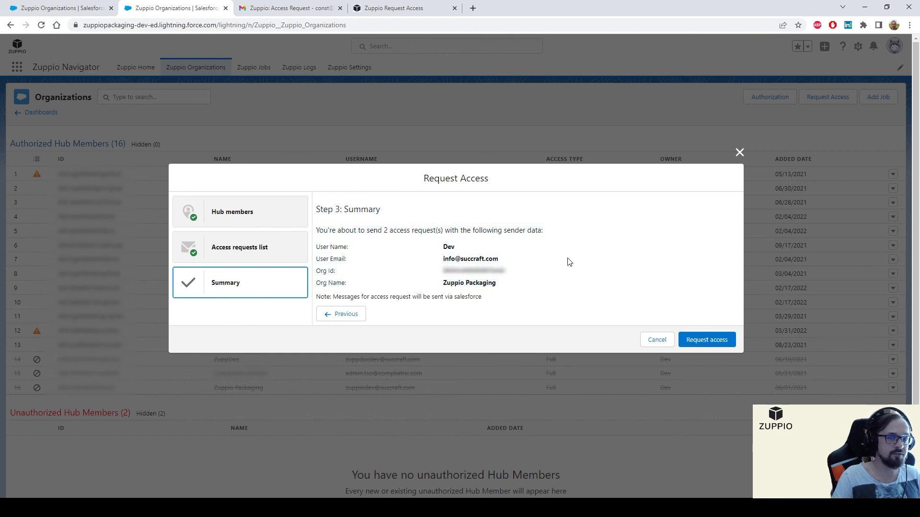
{"action": "left_click", "coordinate": [737, 154]}
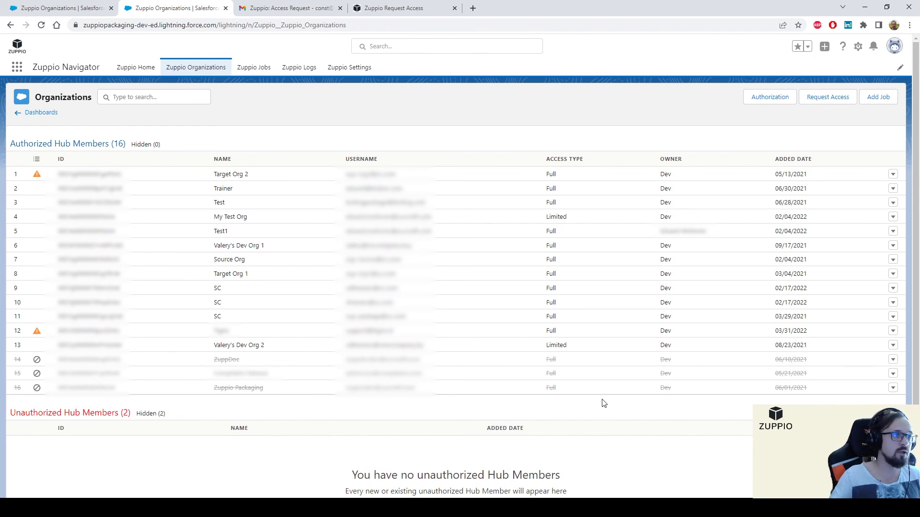
{"action": "scroll", "coordinate": [603, 404], "scroll_direction": "down", "scroll_amount": 1}
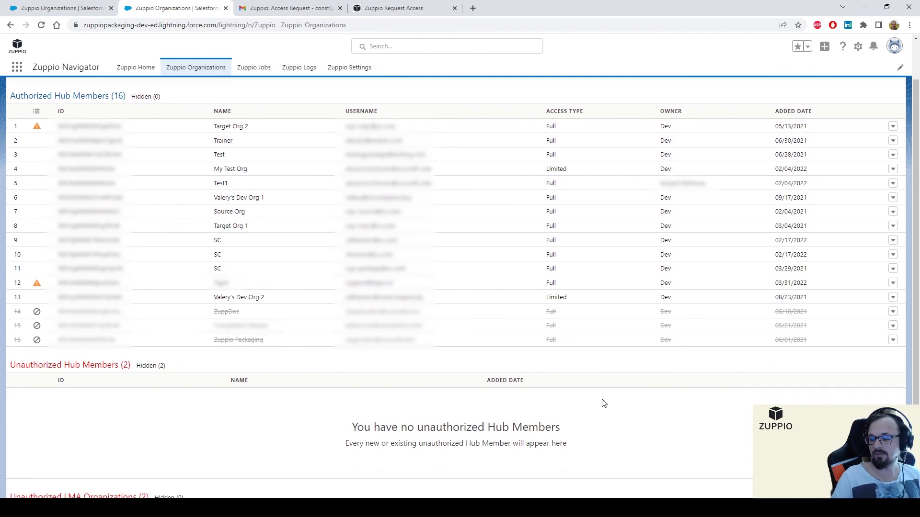